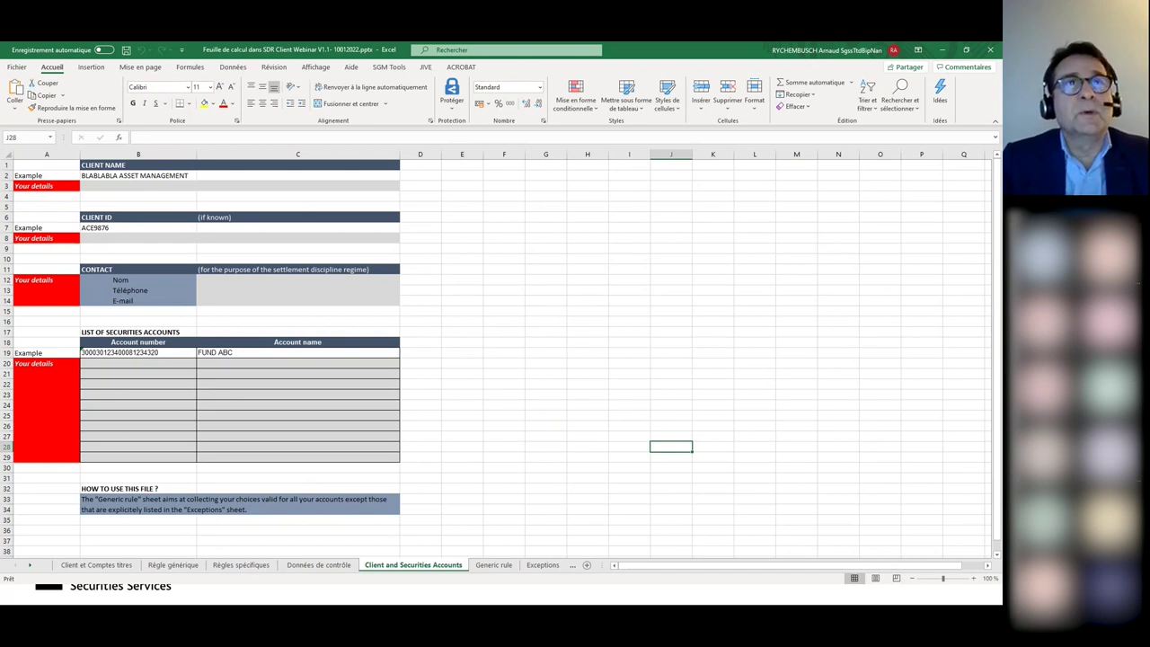
# Step: Come back from the calendar to the SDR client workbook and show its Generic rule sheet
pyautogui.hotkey('alt', 'Tab')
pyautogui.hotkey('alt', 'Tab')
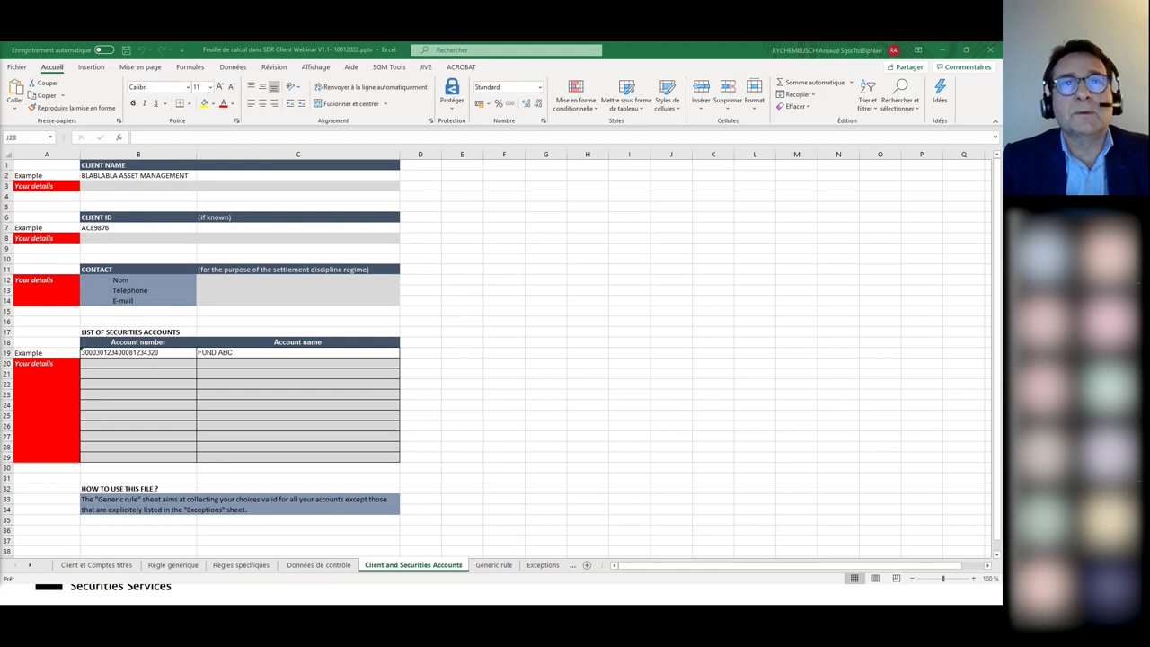
pyautogui.click(493, 572)
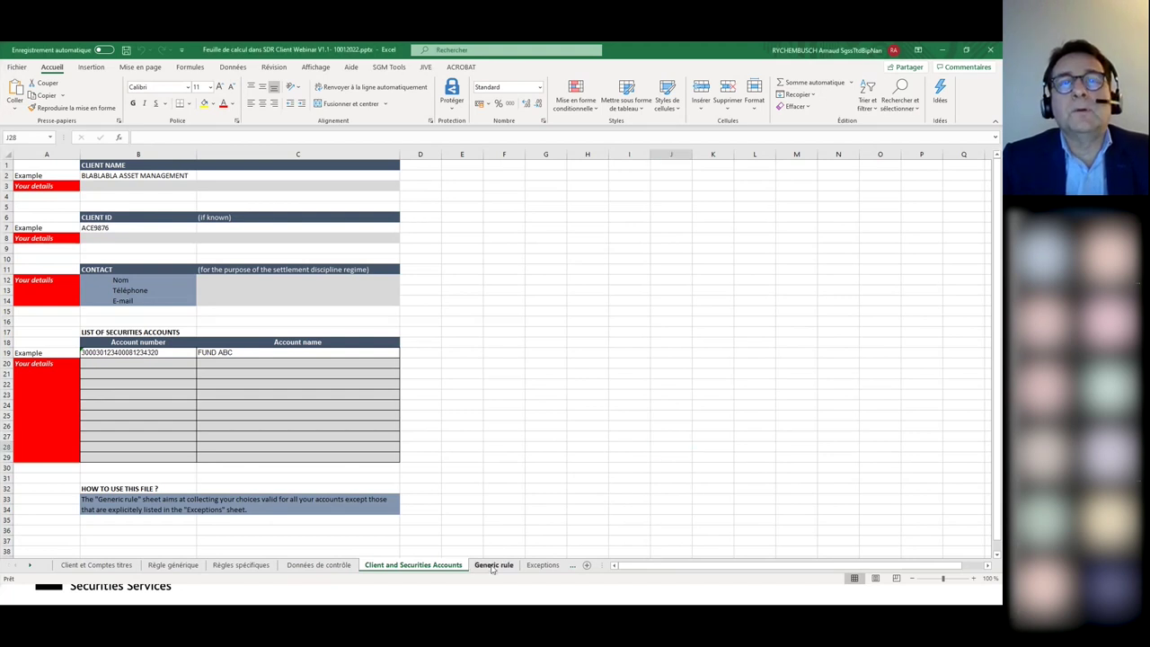
pyautogui.click(492, 565)
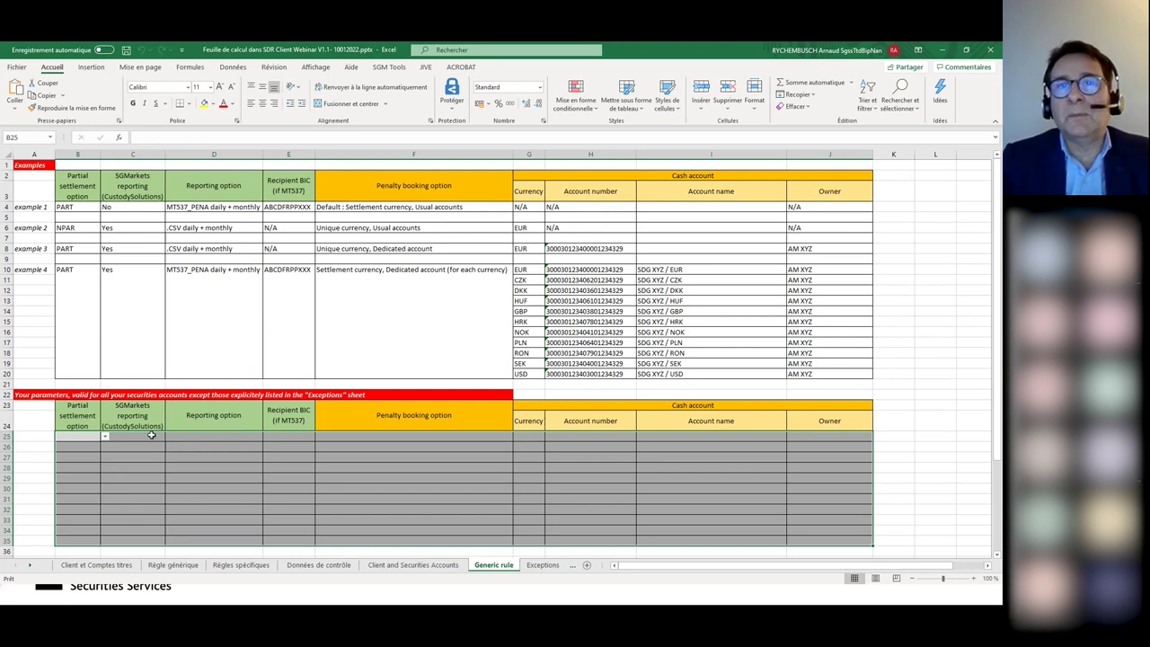
# Step: Switch to the Exceptions sheet of the SDR client form
pyautogui.click(545, 564)
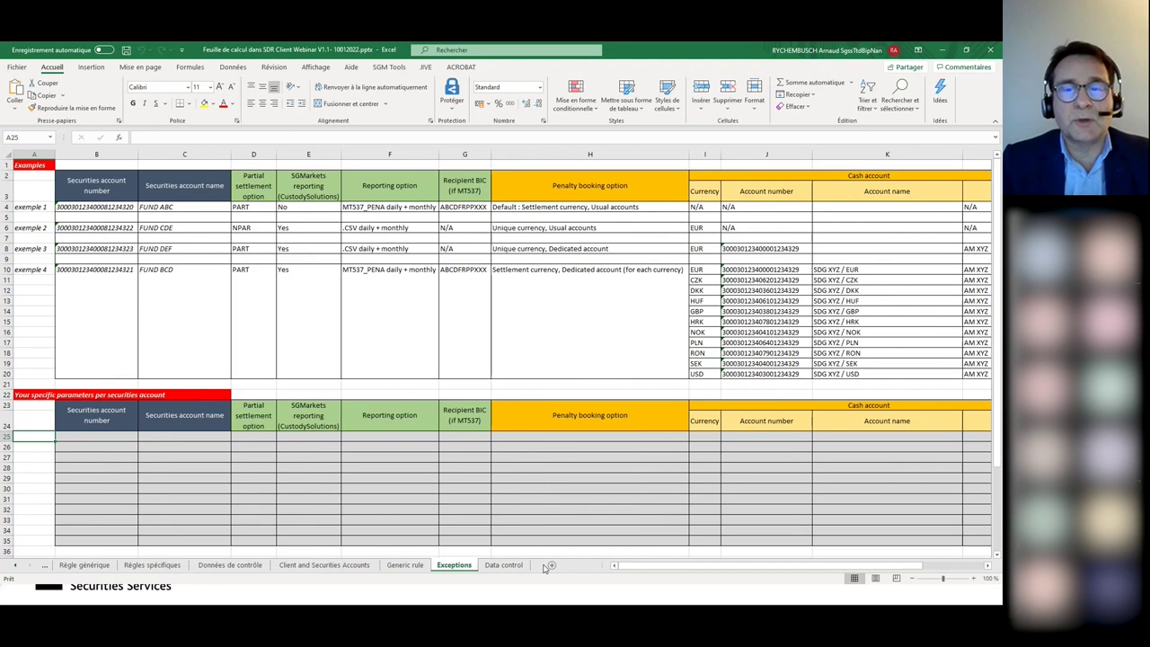
pyautogui.click(176, 437)
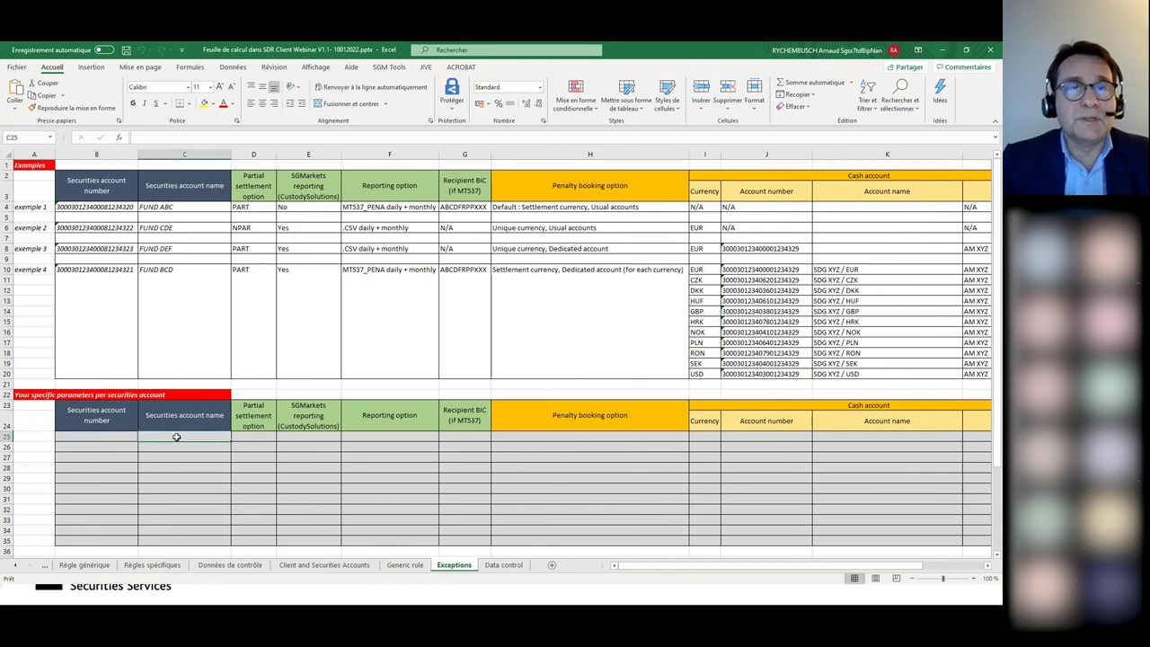
pyautogui.click(267, 437)
pyautogui.click(282, 438)
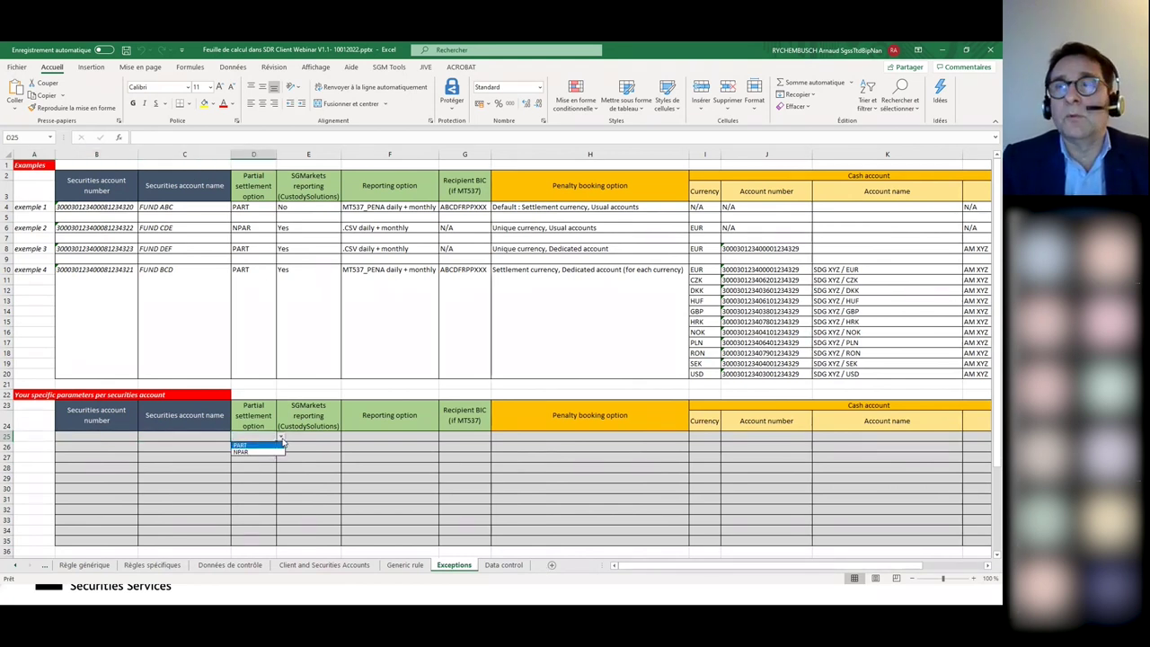
pyautogui.click(282, 439)
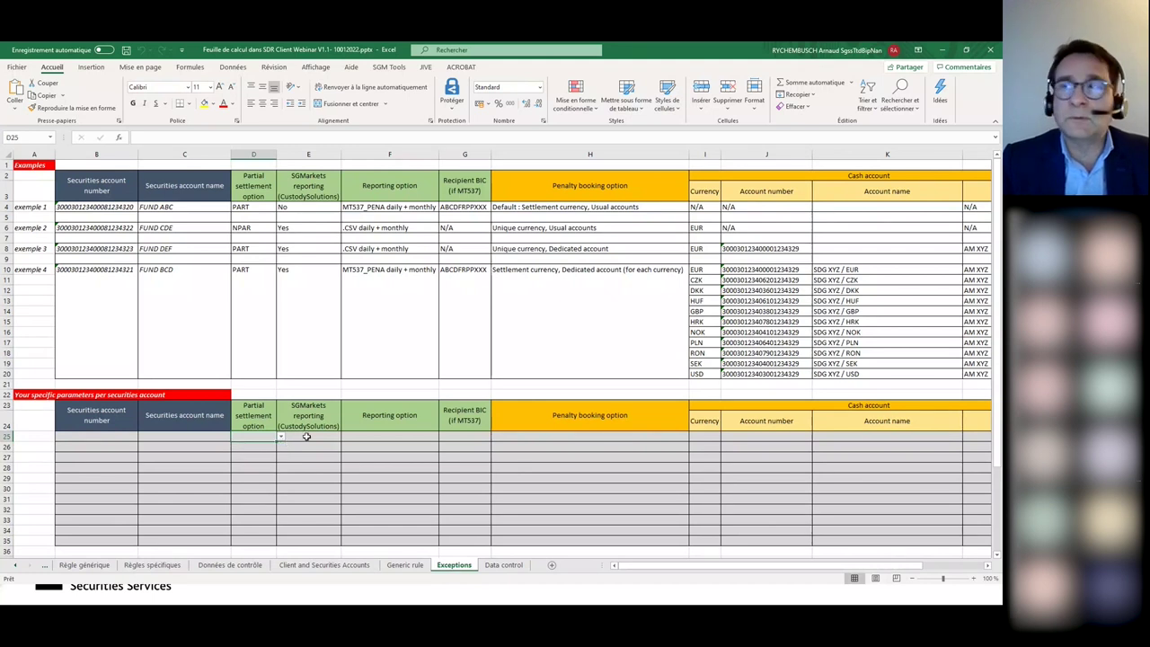
pyautogui.click(306, 436)
pyautogui.click(345, 440)
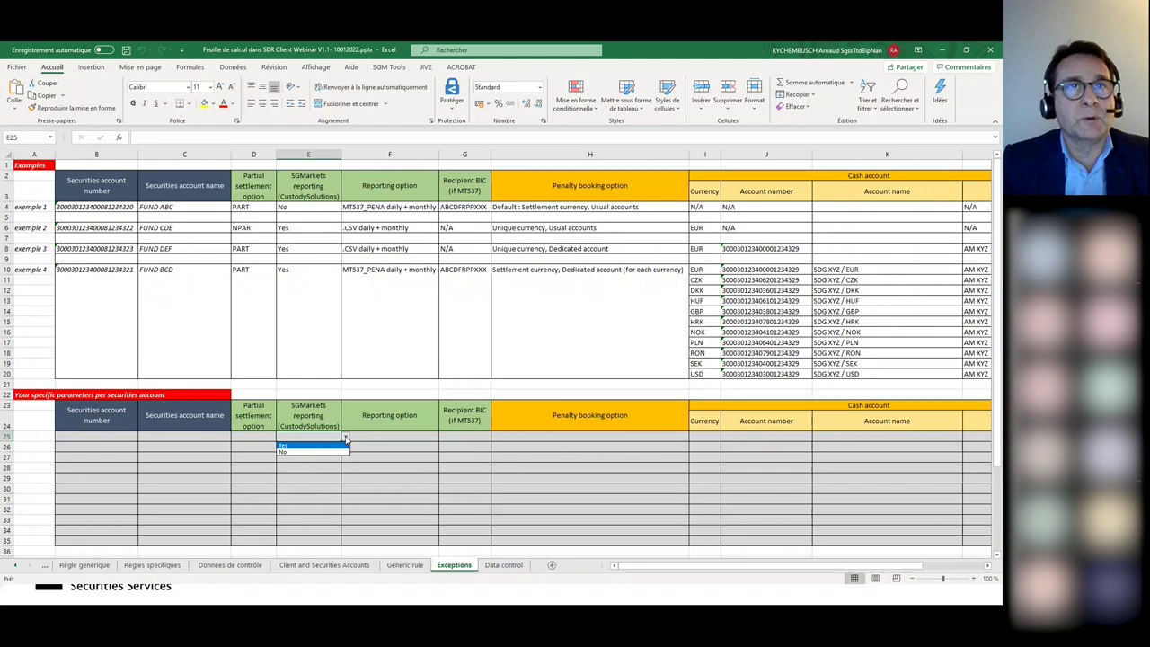
pyautogui.click(346, 439)
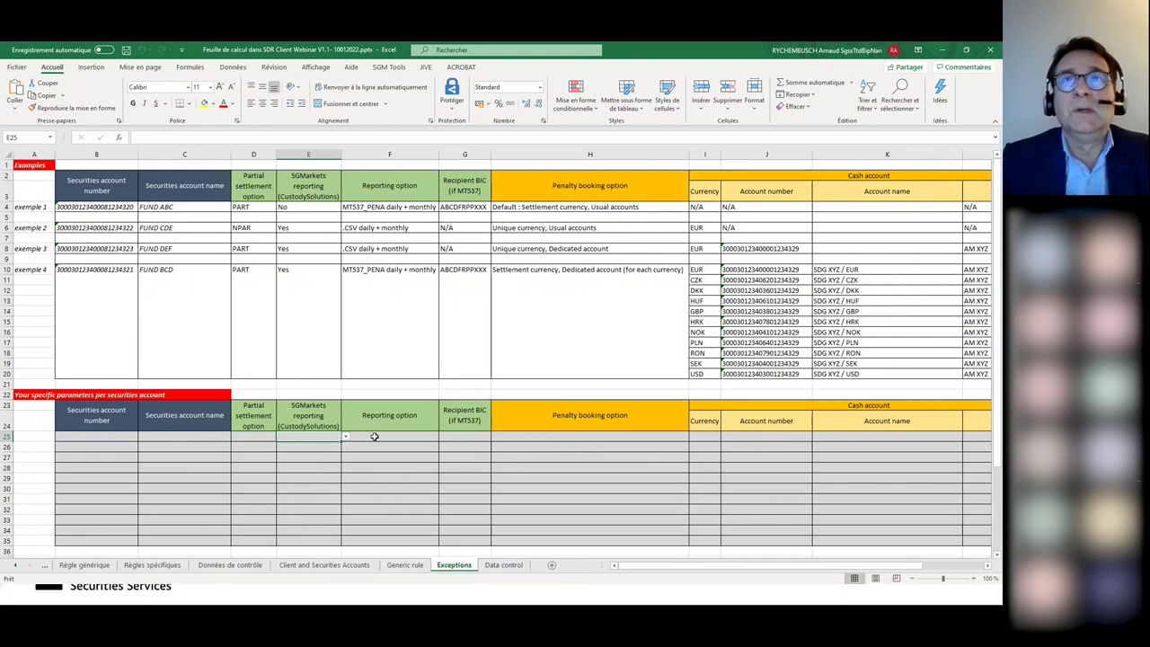
pyautogui.click(373, 436)
pyautogui.click(442, 437)
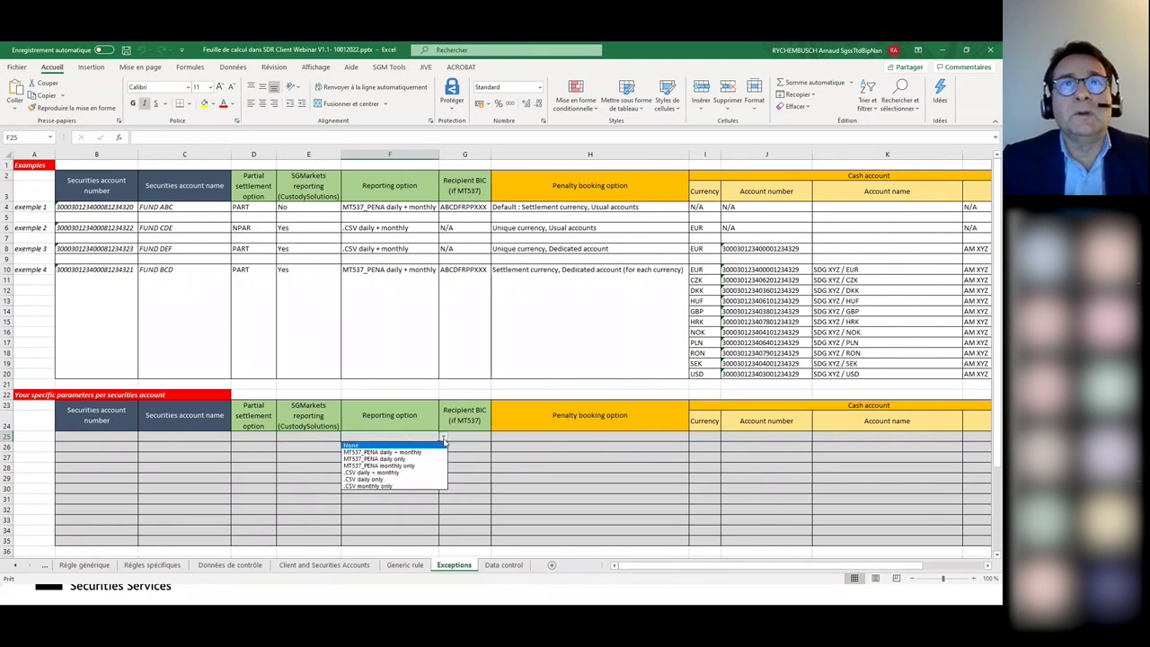
pyautogui.press('Escape')
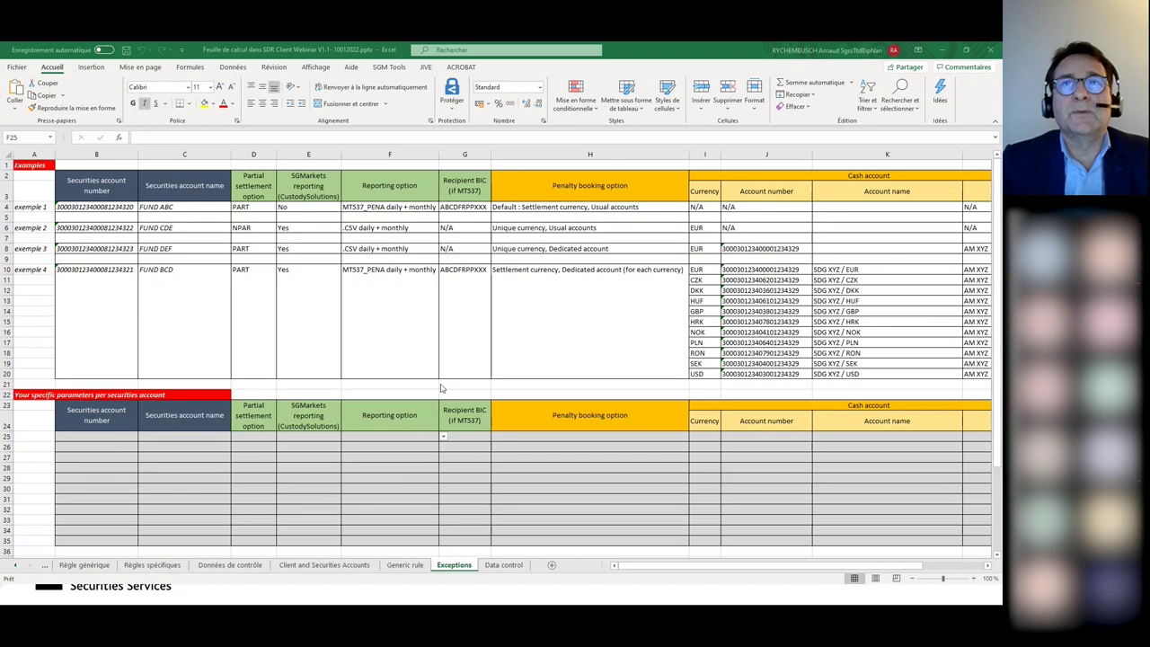
pyautogui.click(396, 209)
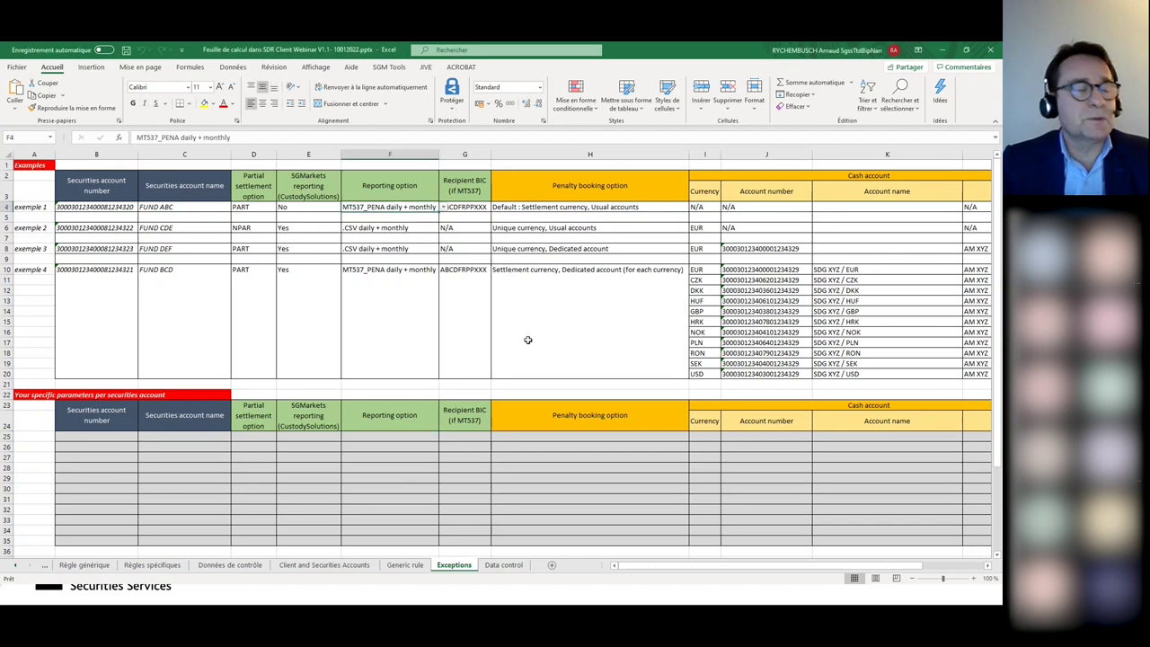
pyautogui.click(443, 208)
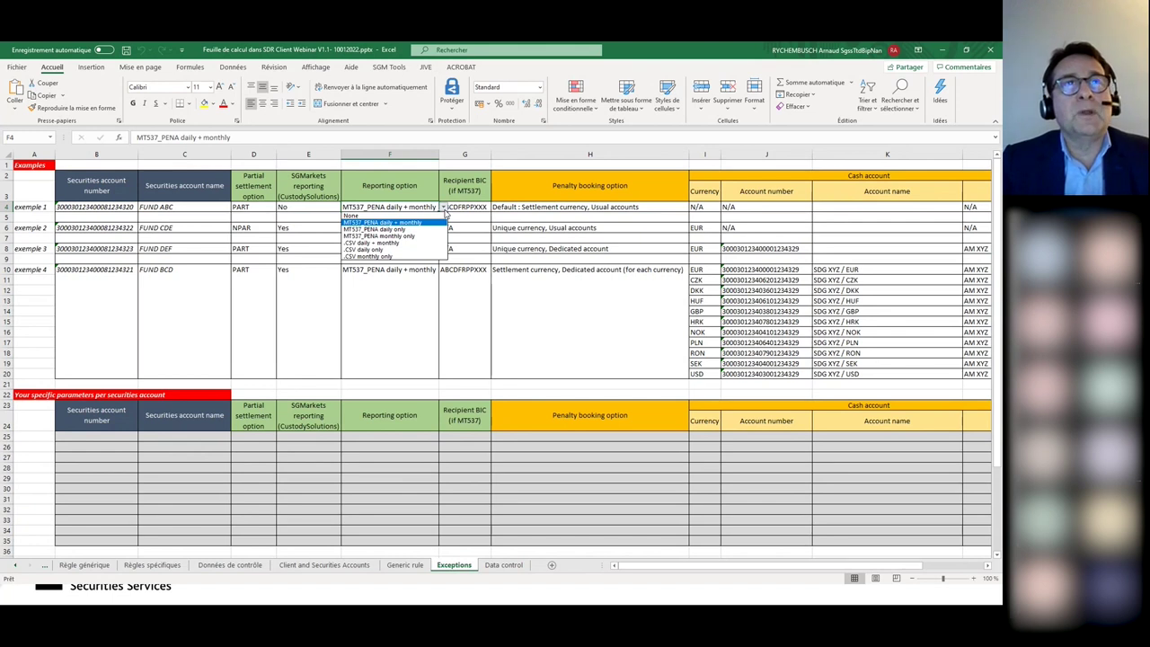
pyautogui.click(445, 222)
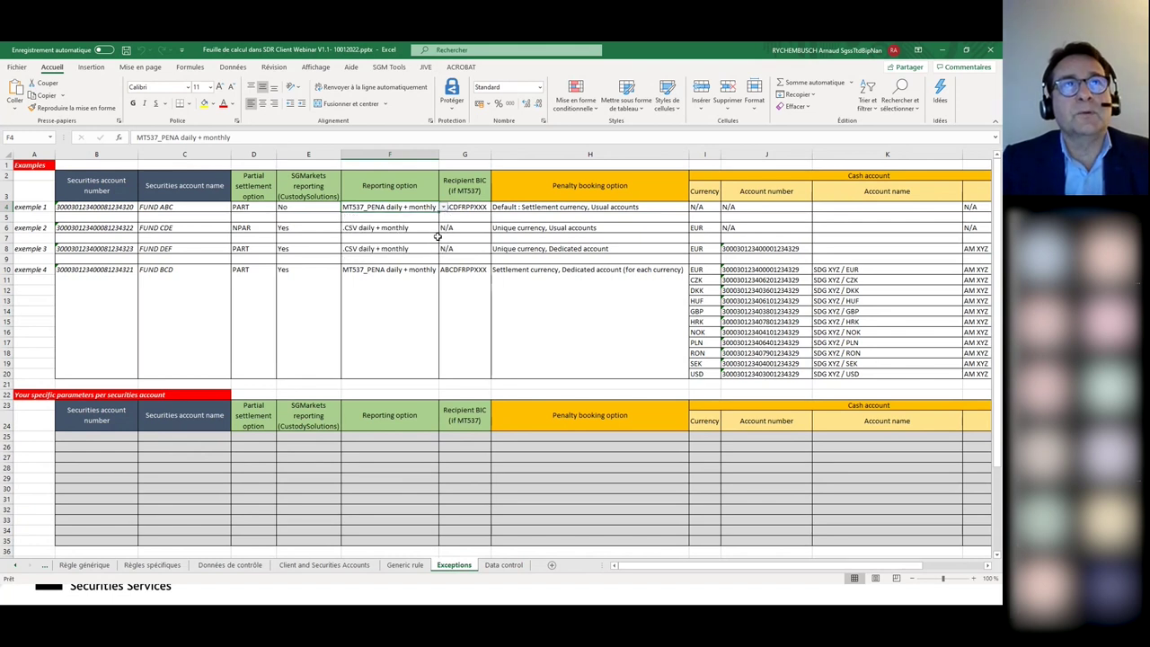
pyautogui.click(258, 206)
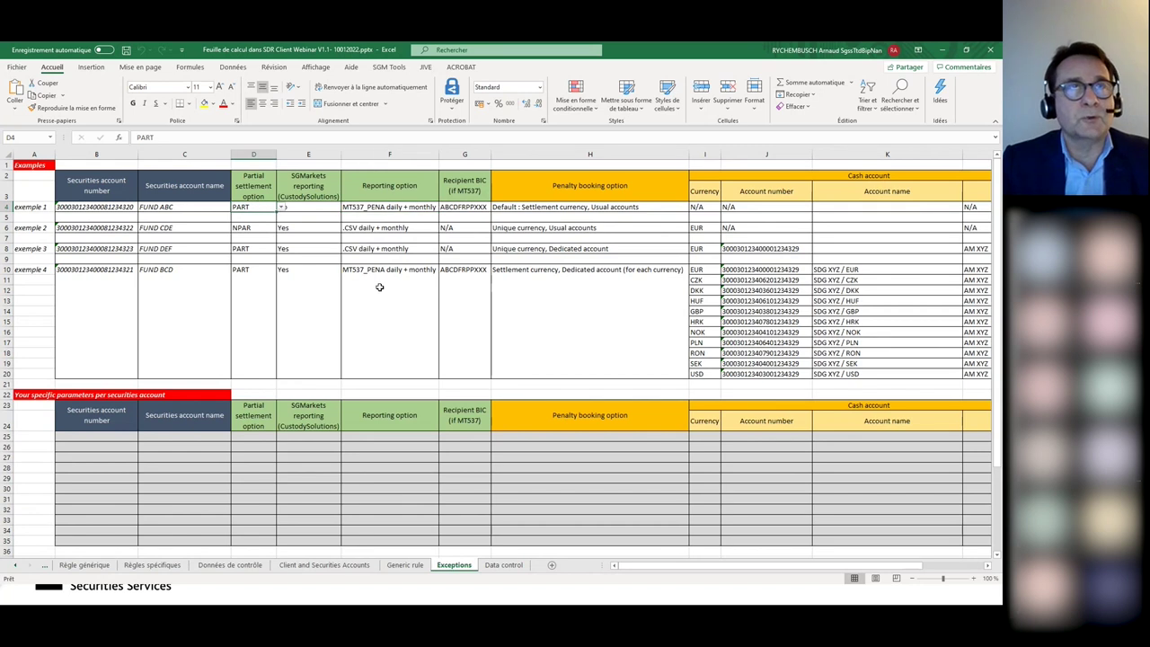
pyautogui.click(282, 207)
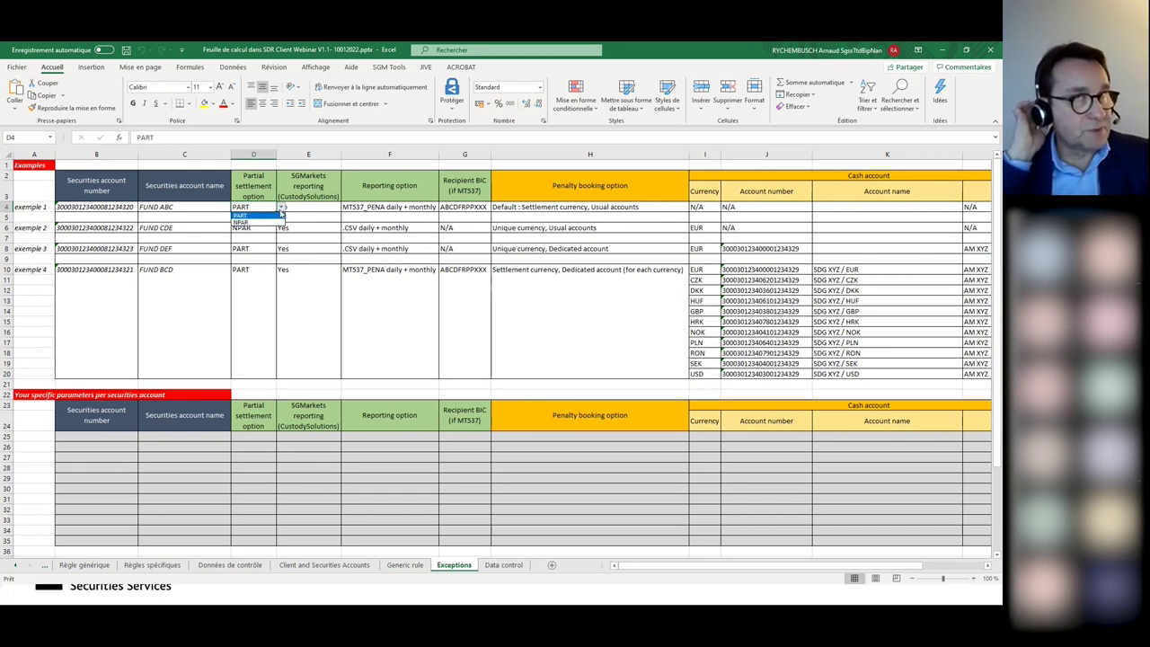
pyautogui.click(282, 208)
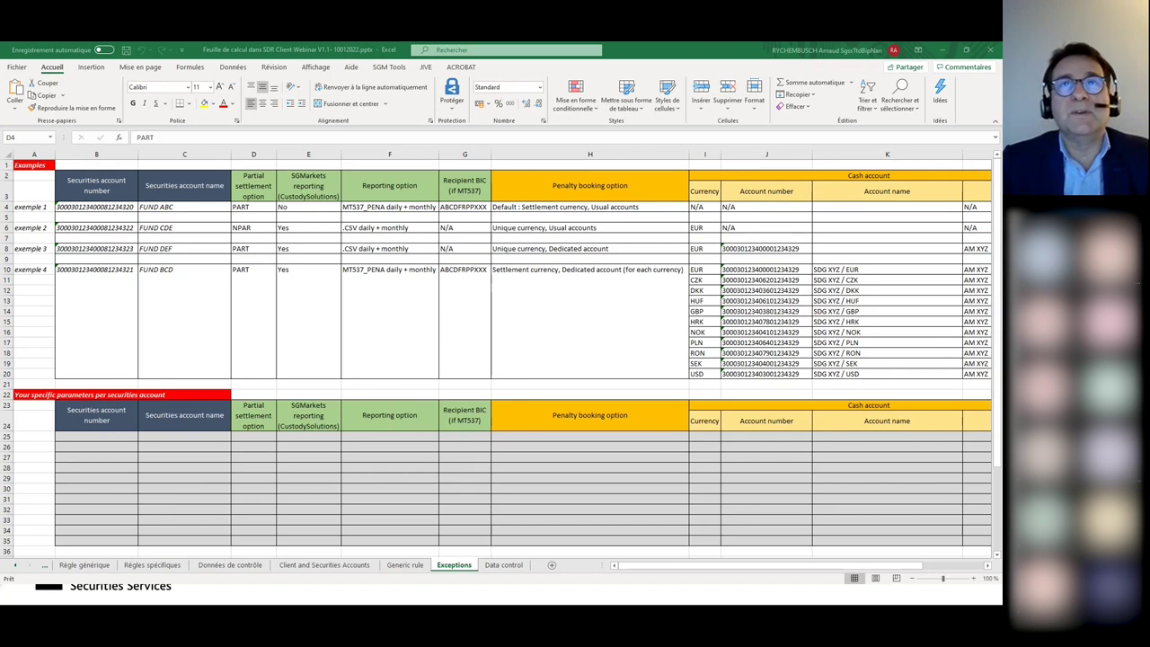
pyautogui.click(423, 207)
pyautogui.click(445, 208)
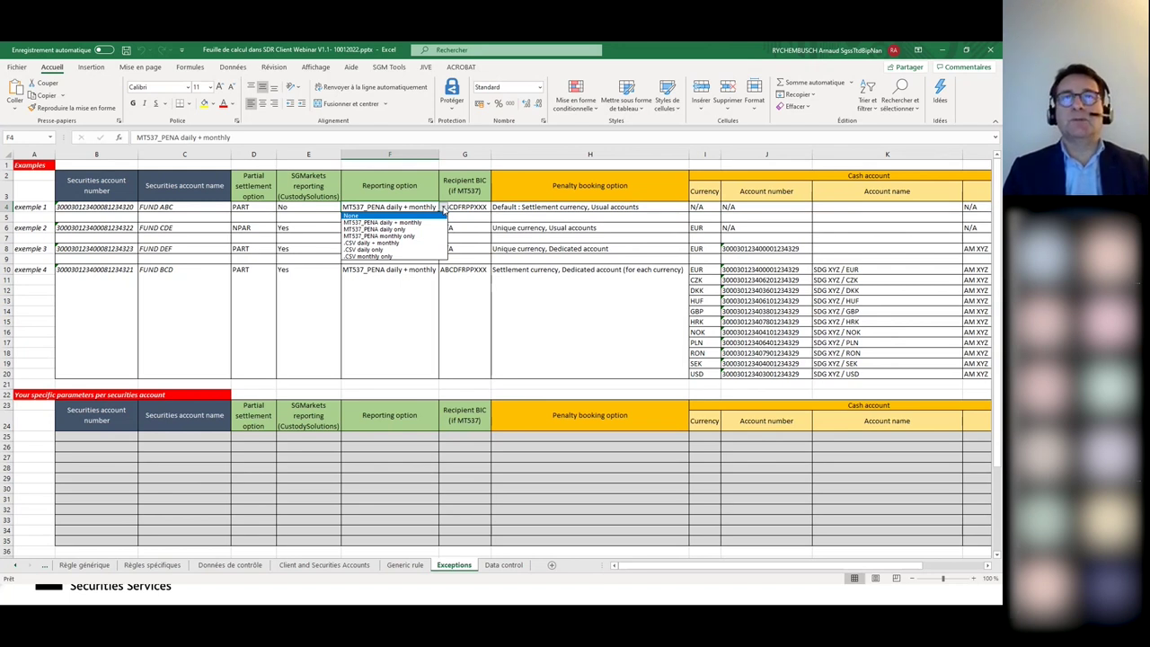
pyautogui.click(584, 232)
pyautogui.click(464, 208)
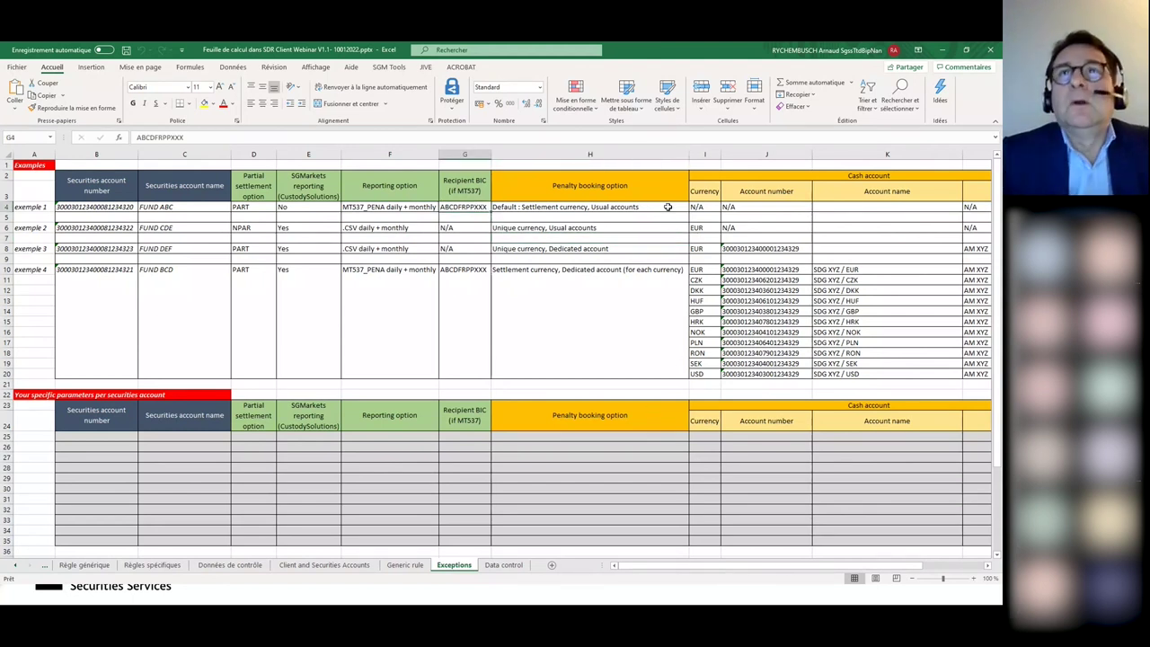
pyautogui.click(667, 206)
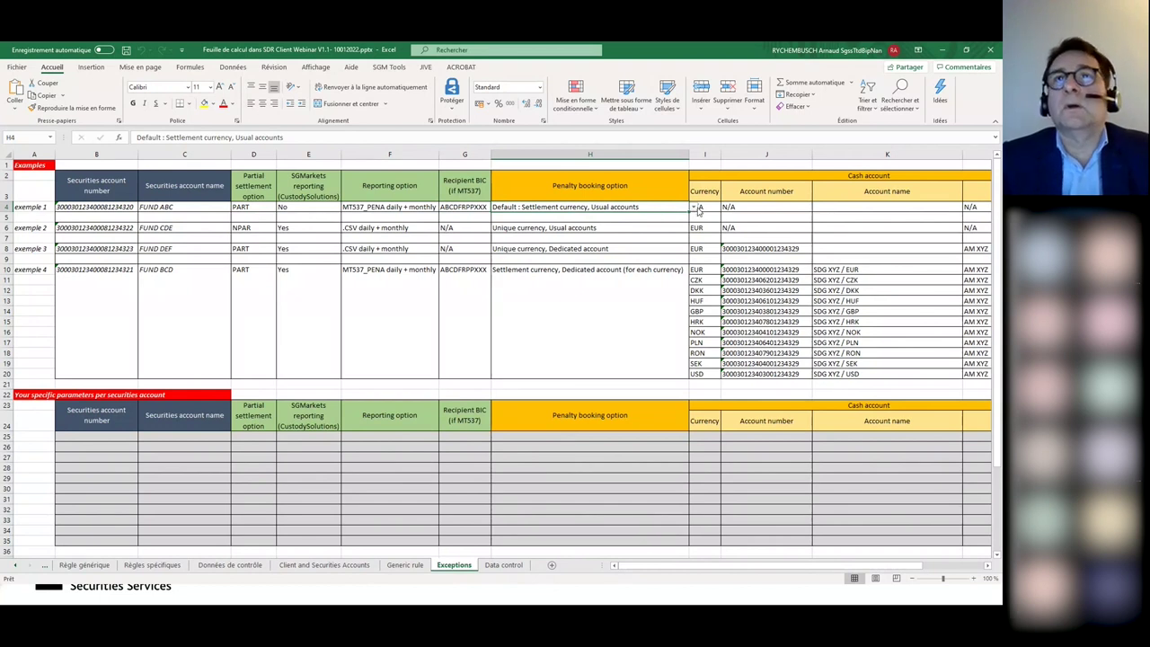
pyautogui.click(694, 207)
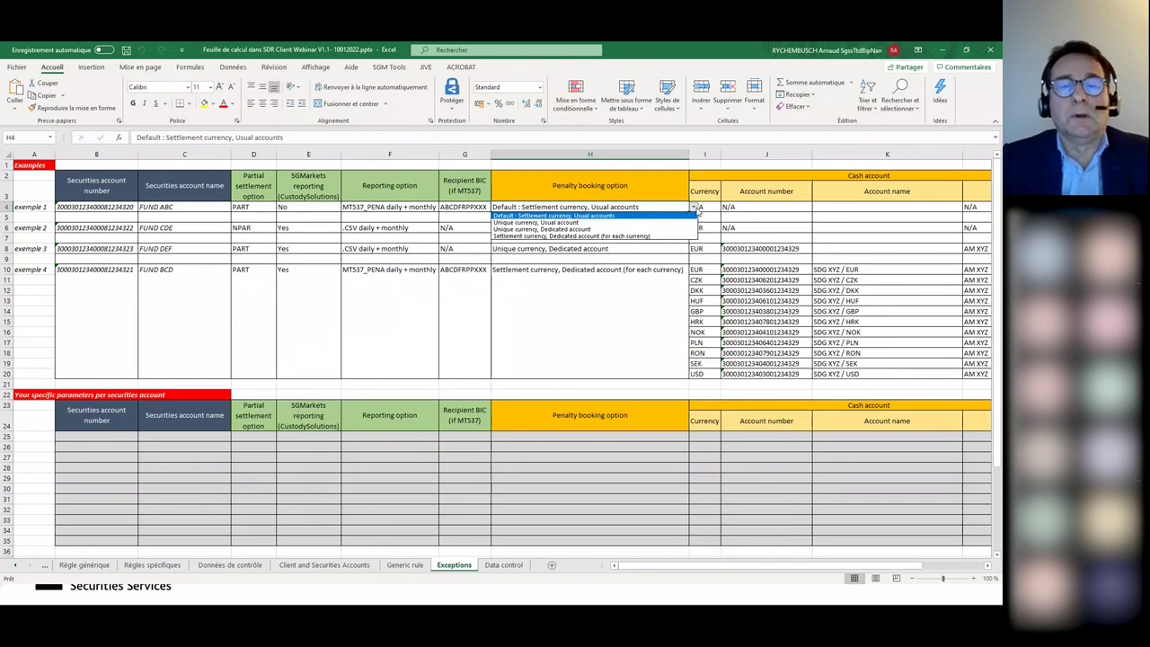
pyautogui.press('Down')
pyautogui.press('Down')
pyautogui.press('Down')
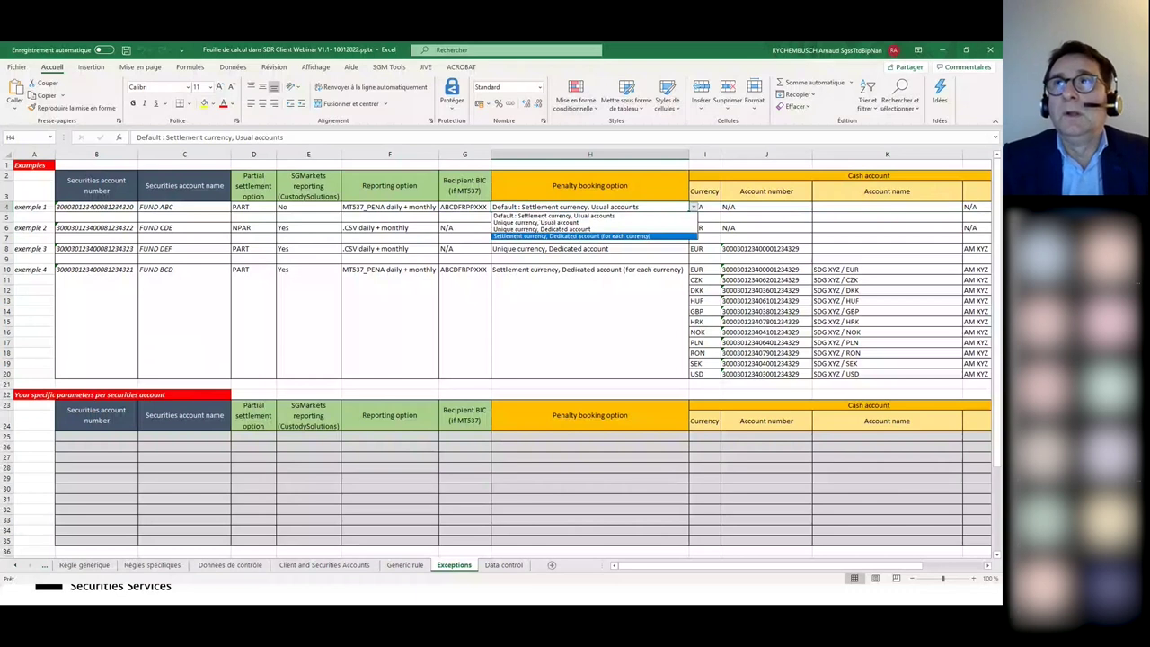
pyautogui.press('Escape')
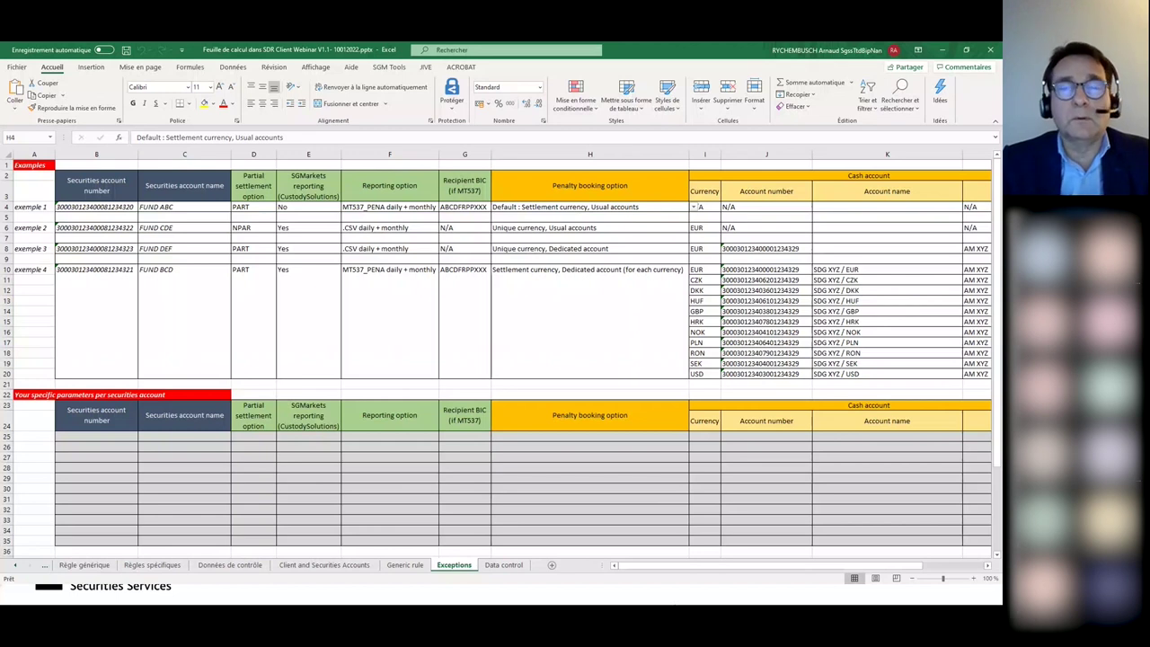
pyautogui.click(695, 207)
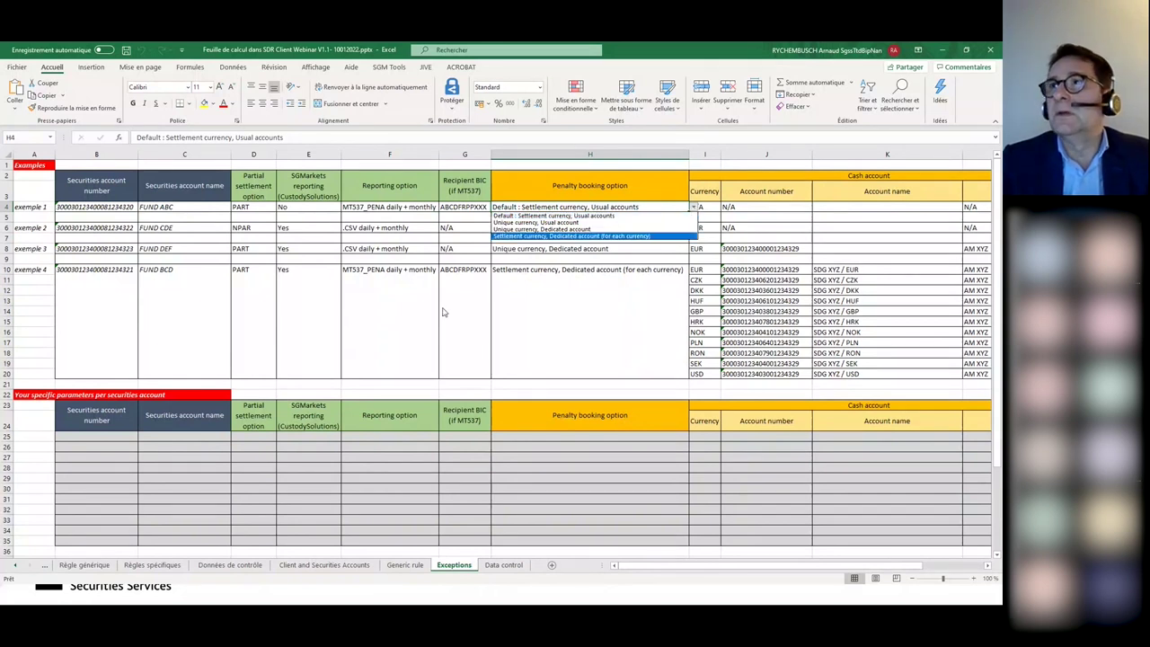
pyautogui.press('Escape')
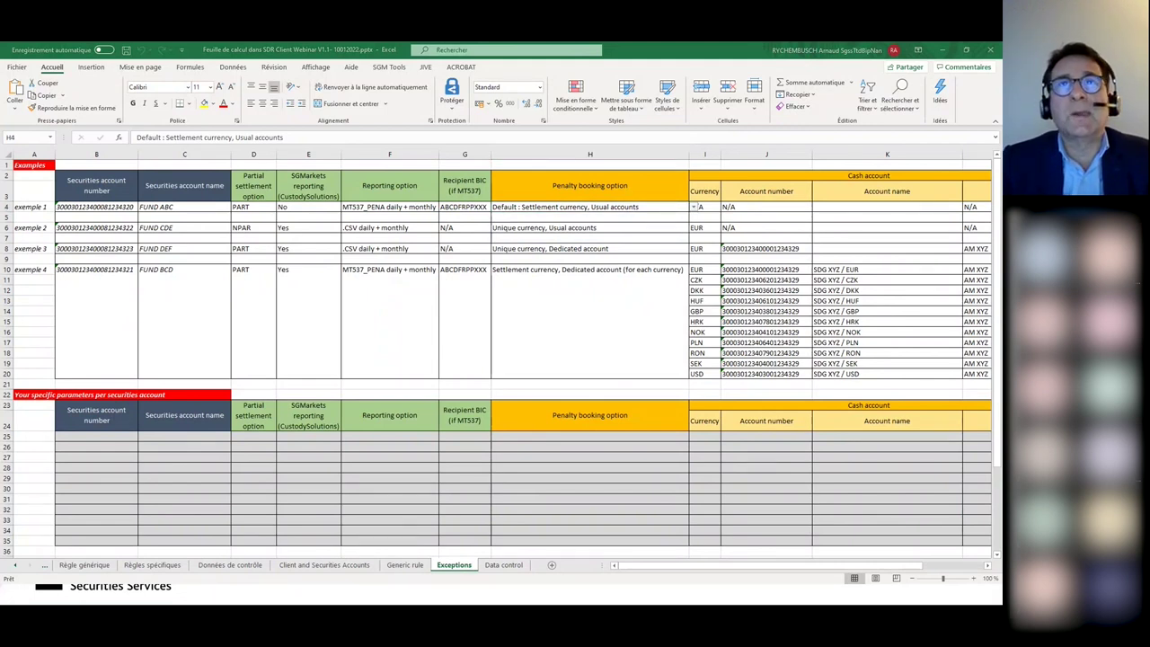
pyautogui.click(694, 208)
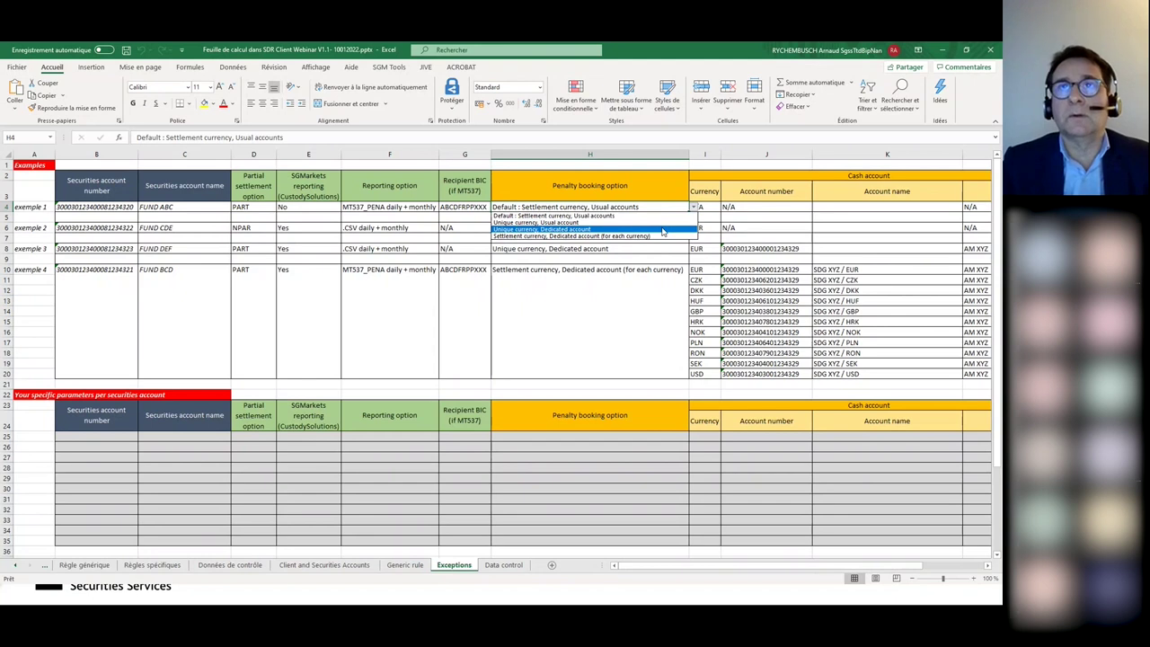
pyautogui.click(661, 215)
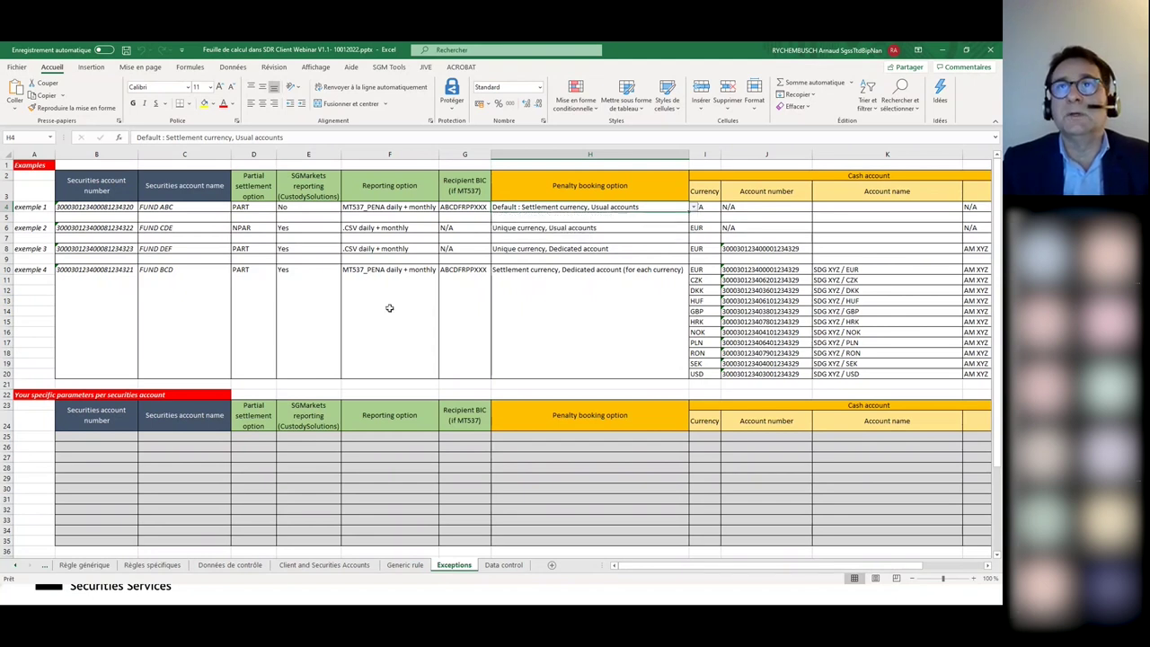
pyautogui.click(669, 248)
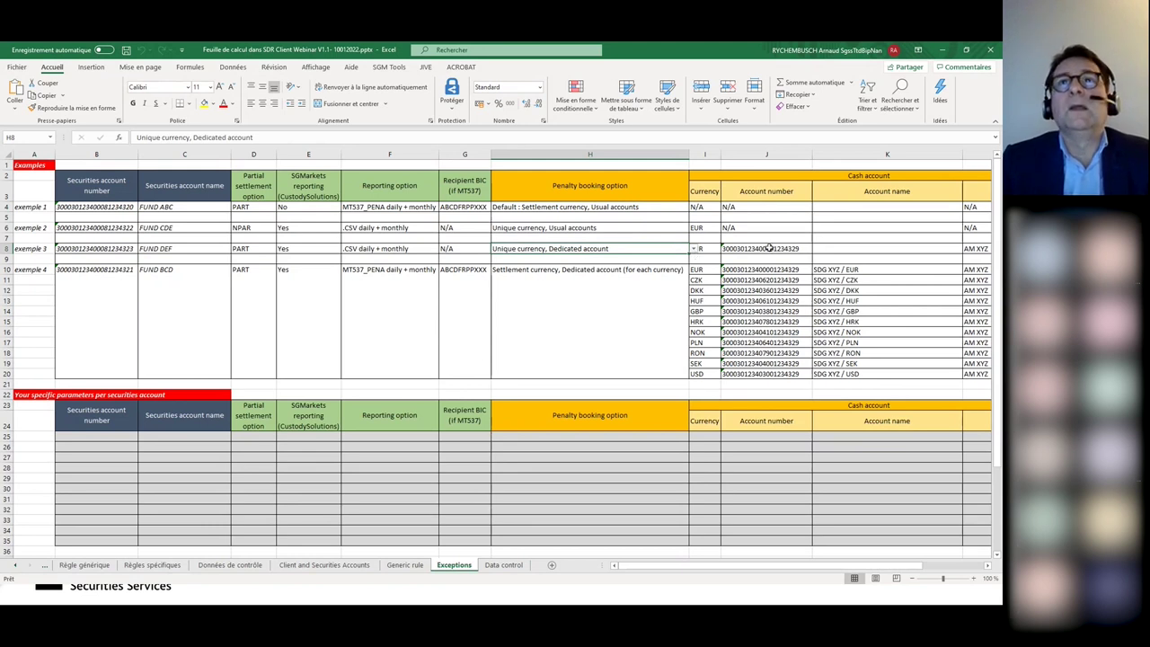
# Step: Select example 3's account name cell K8, then go to the Generic rule sheet
pyautogui.click(877, 249)
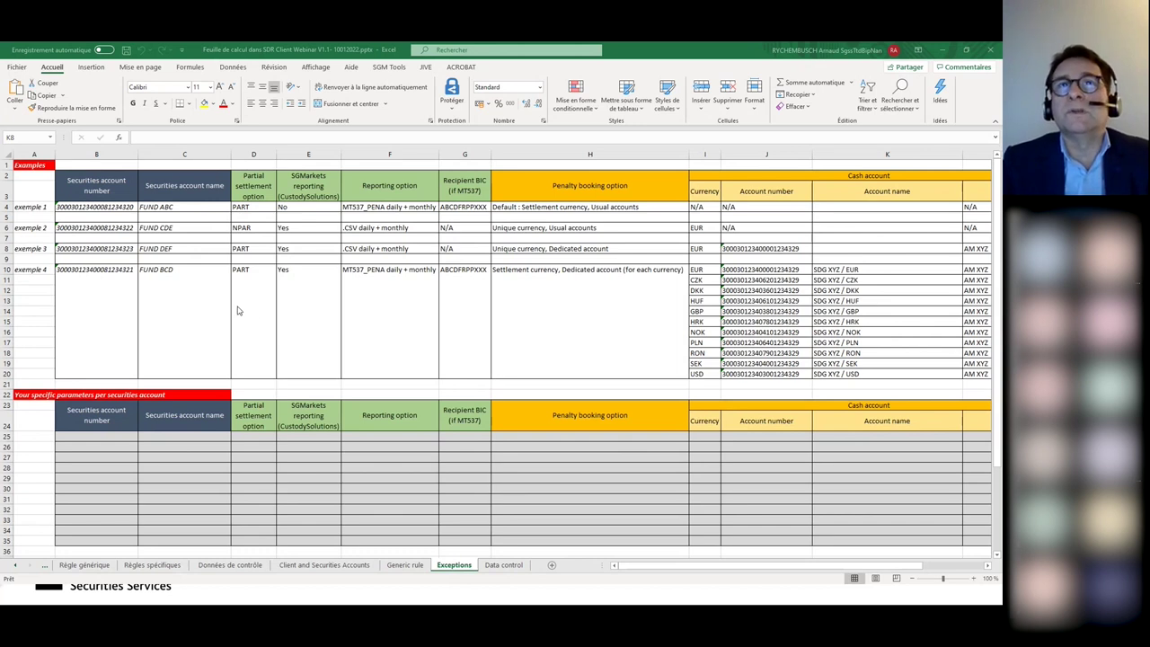
pyautogui.click(405, 565)
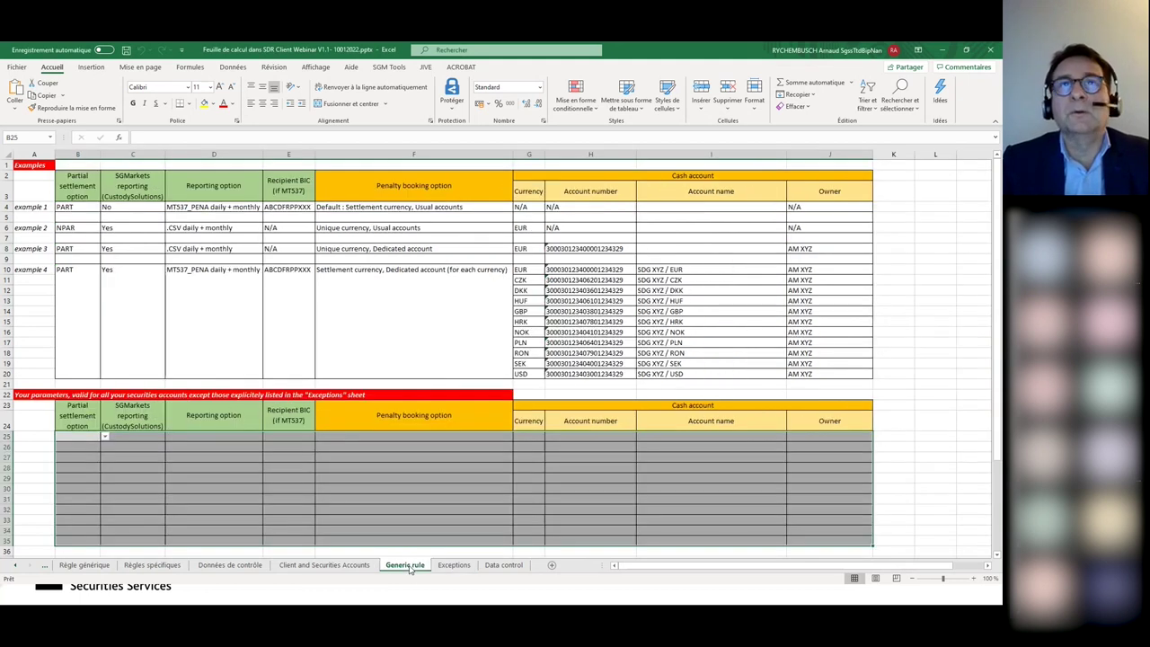
# Step: Select example 4's booking option in Exceptions cell H10, then minimize Excel
pyautogui.click(453, 565)
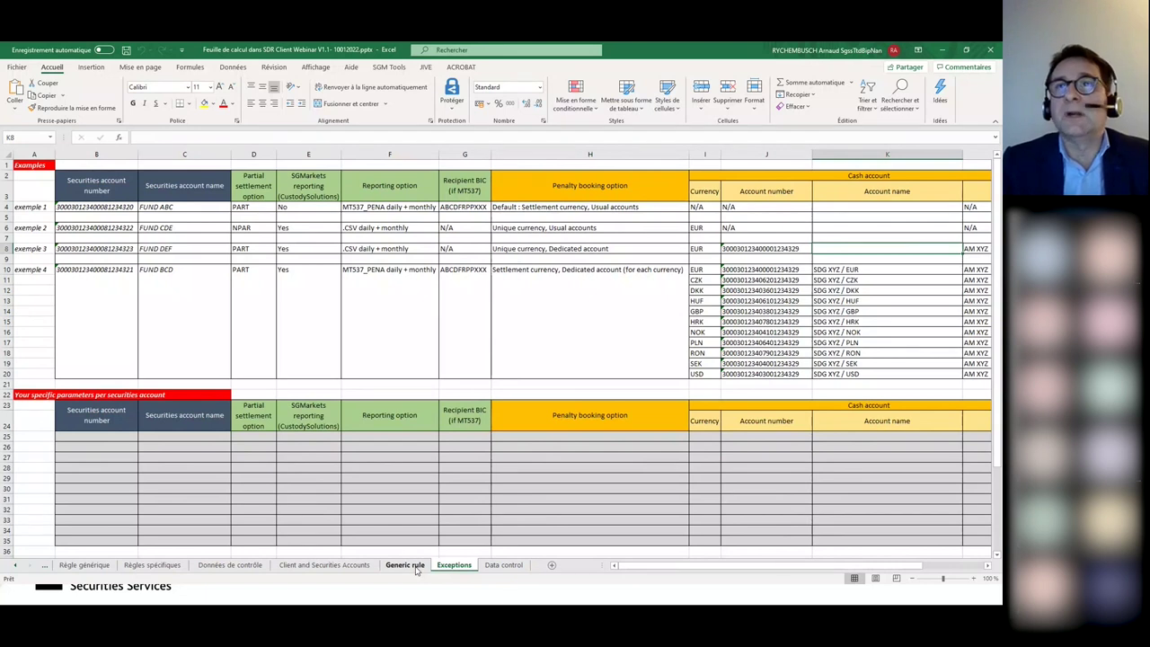
pyautogui.click(632, 293)
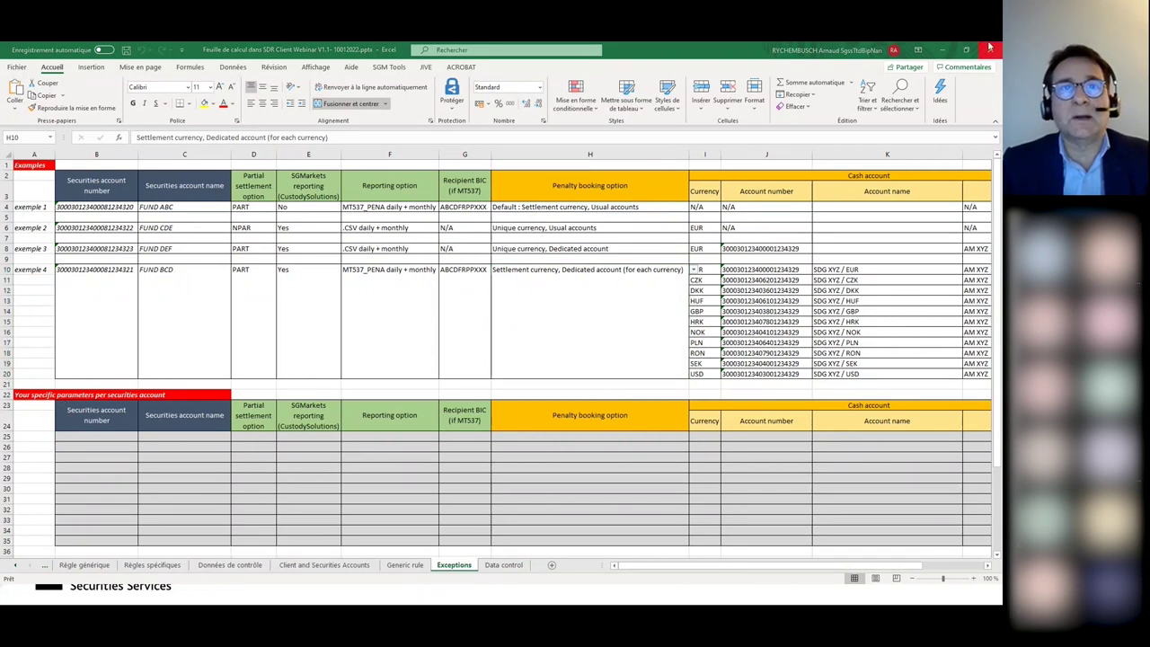
pyautogui.click(943, 51)
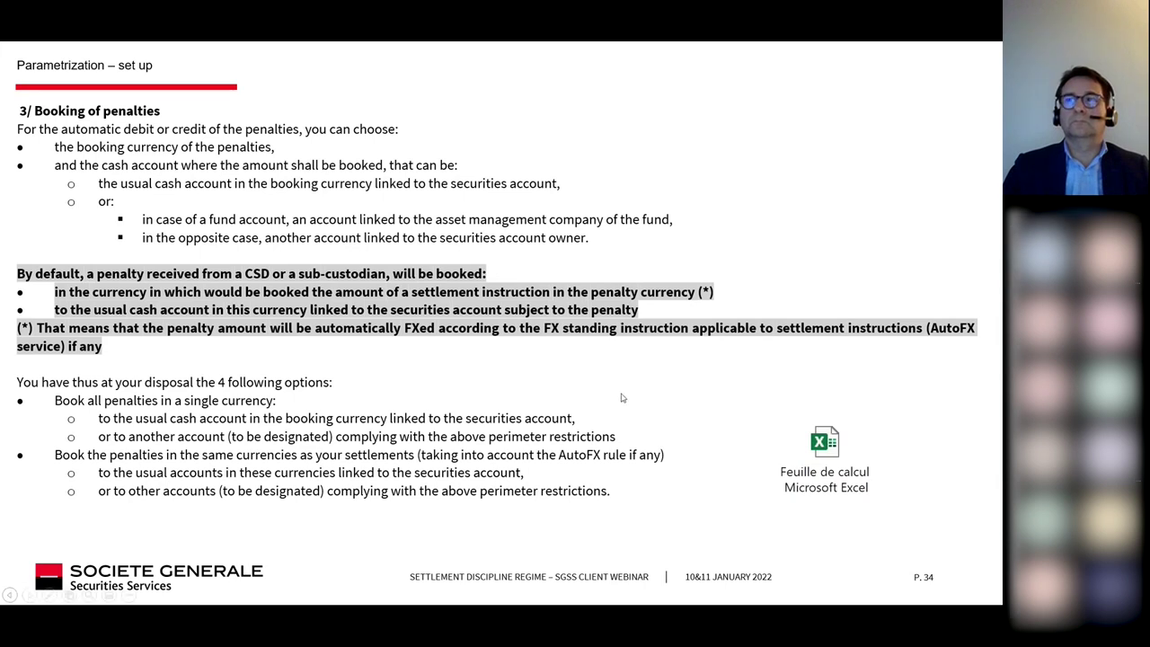
# Step: Step back one slide in the webinar presentation
pyautogui.press('Left')
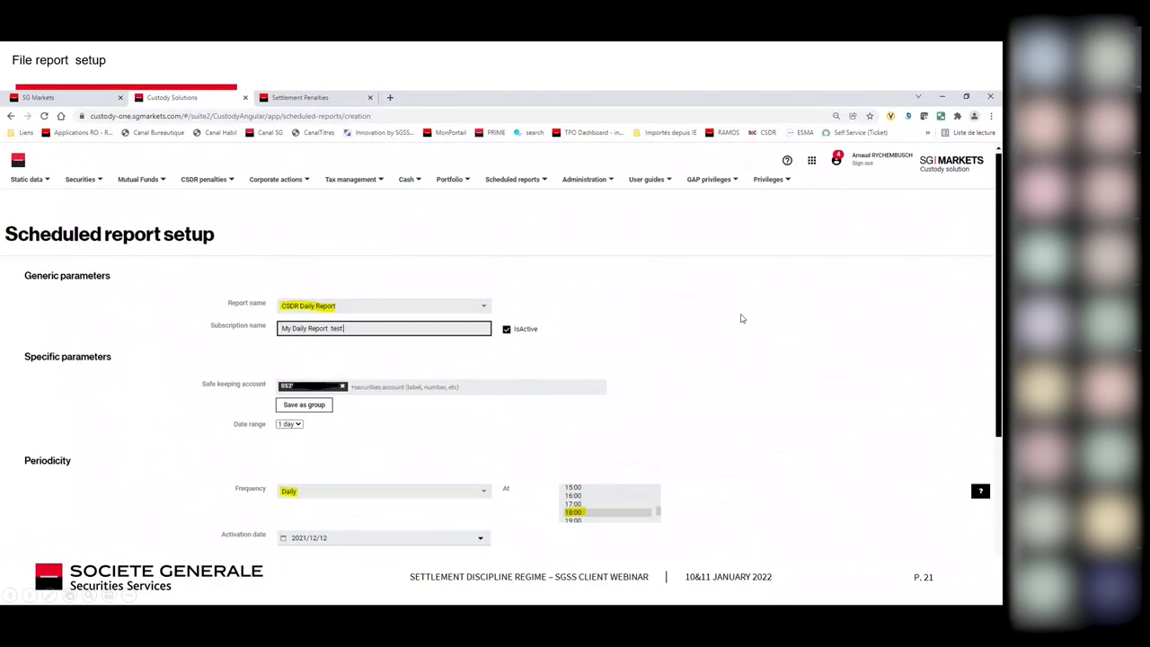
# Step: Advance past the Settlement penalties and file report slides to 'Help function – Online Q&A'
pyautogui.press('Right')
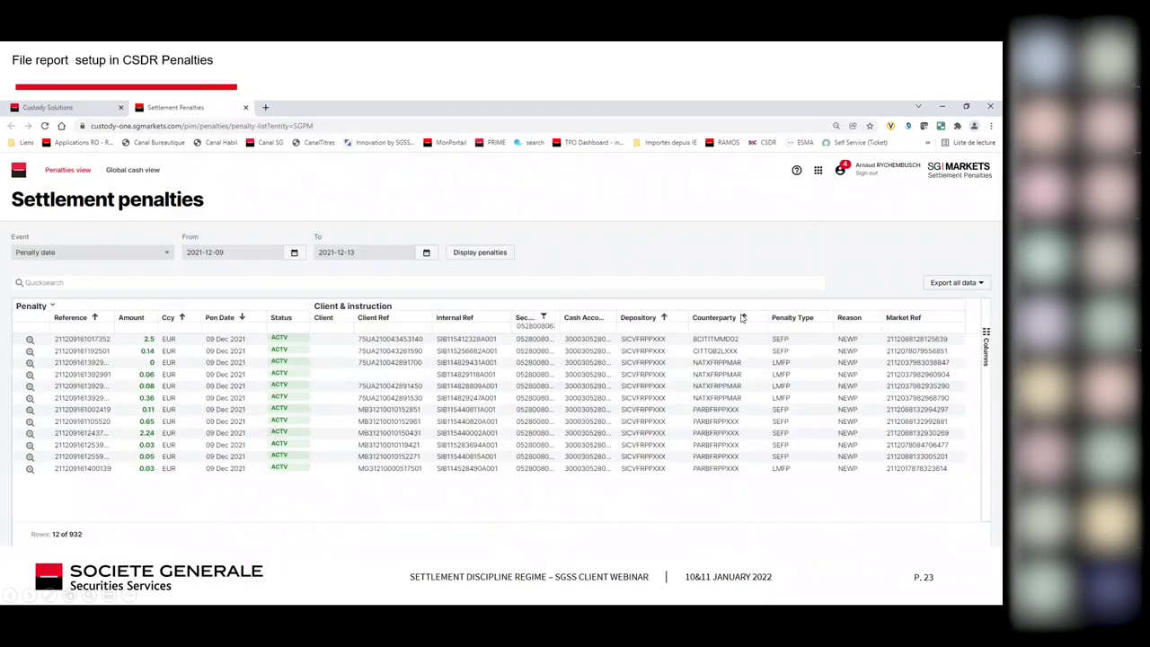
pyautogui.press('Right')
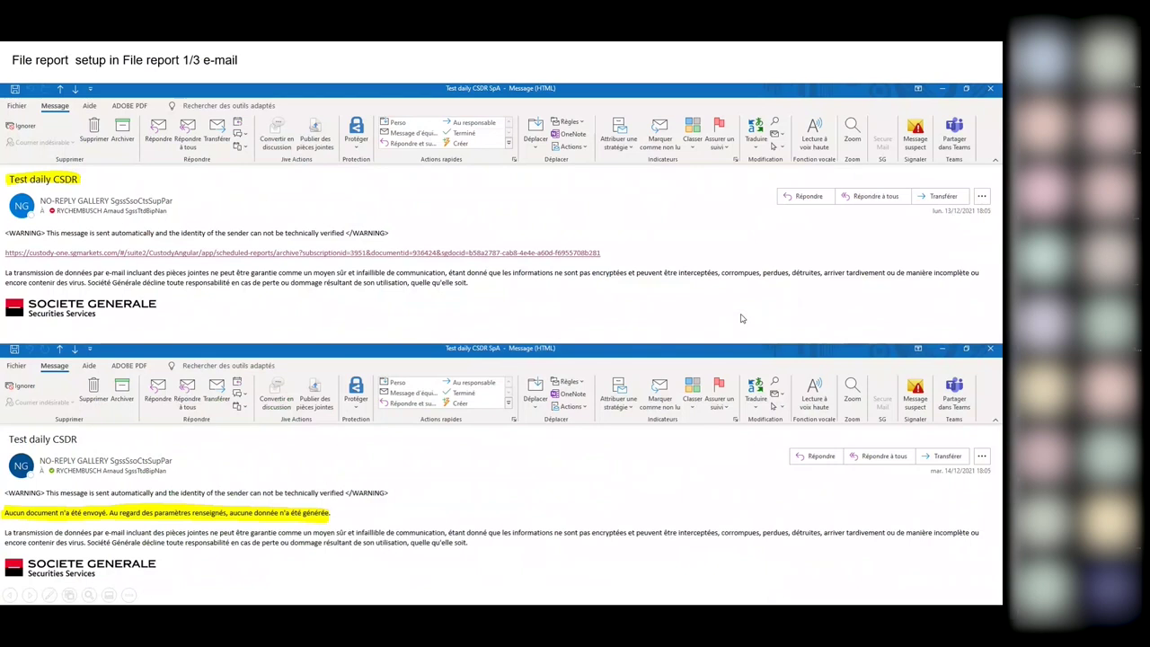
pyautogui.press('Right')
pyautogui.press('Right')
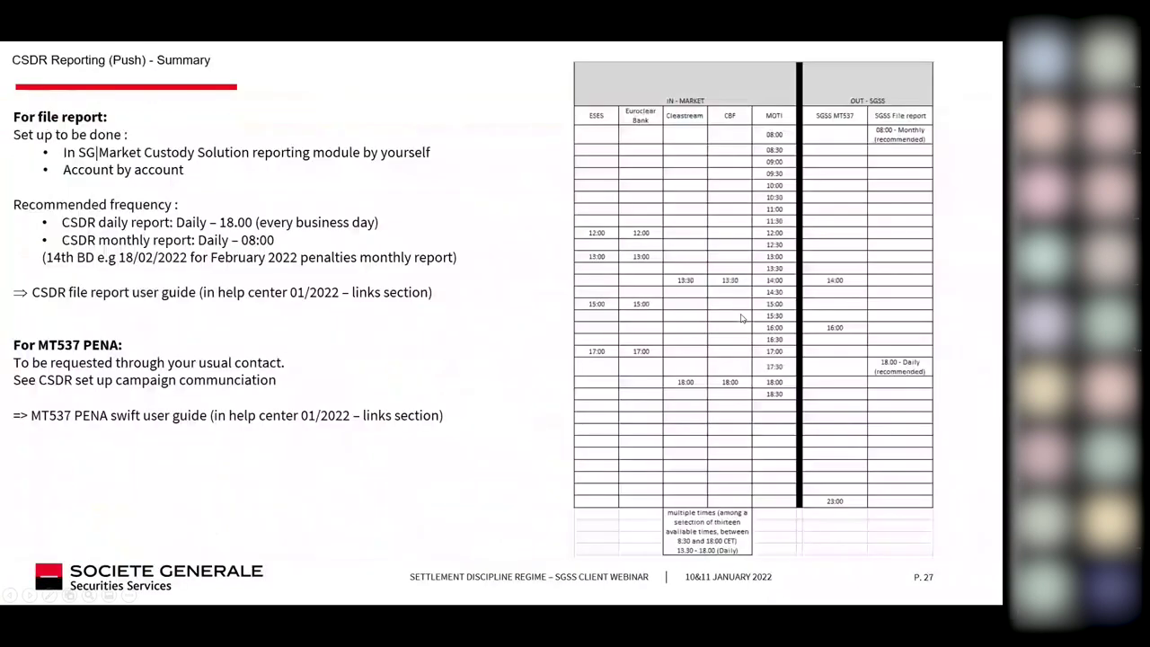
pyautogui.press('Right')
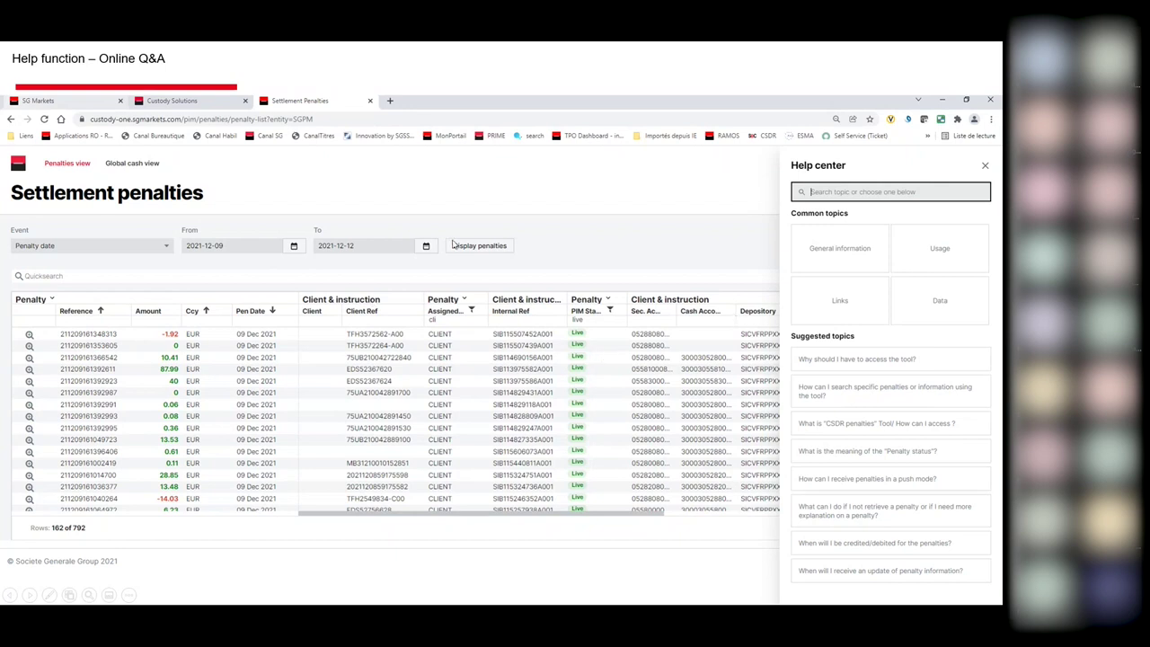
# Step: Advance from the MT537 slide to slide 32, 'Dry run – Market integration – daily'
pyautogui.click(519, 395)
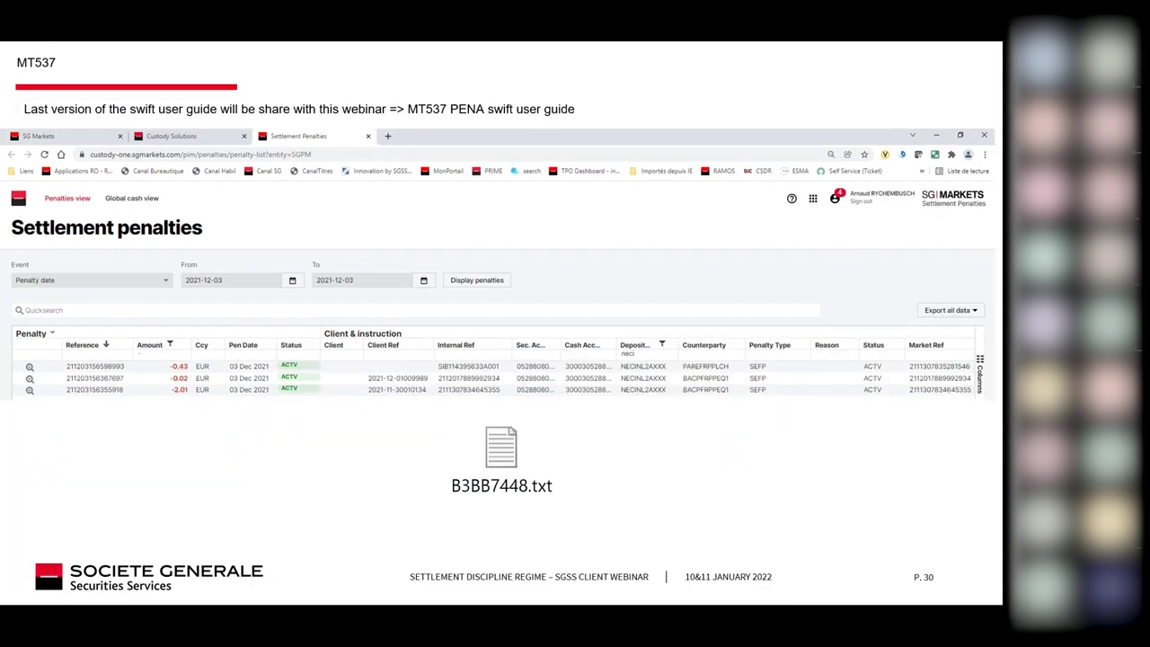
pyautogui.press('Right')
pyautogui.press('Right')
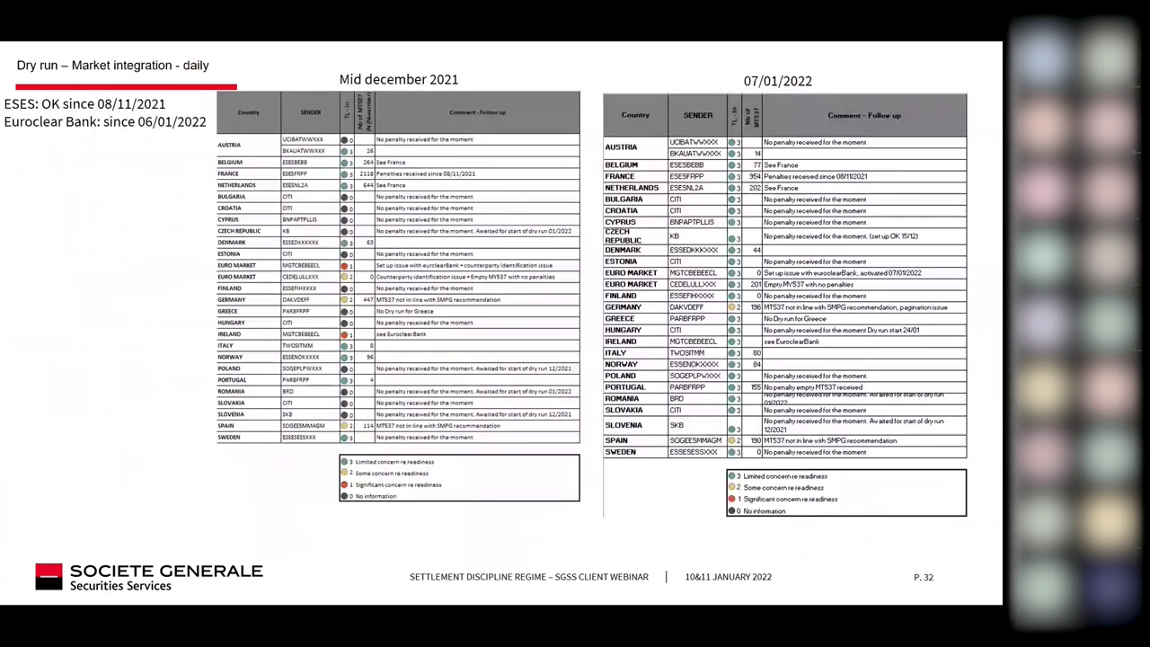